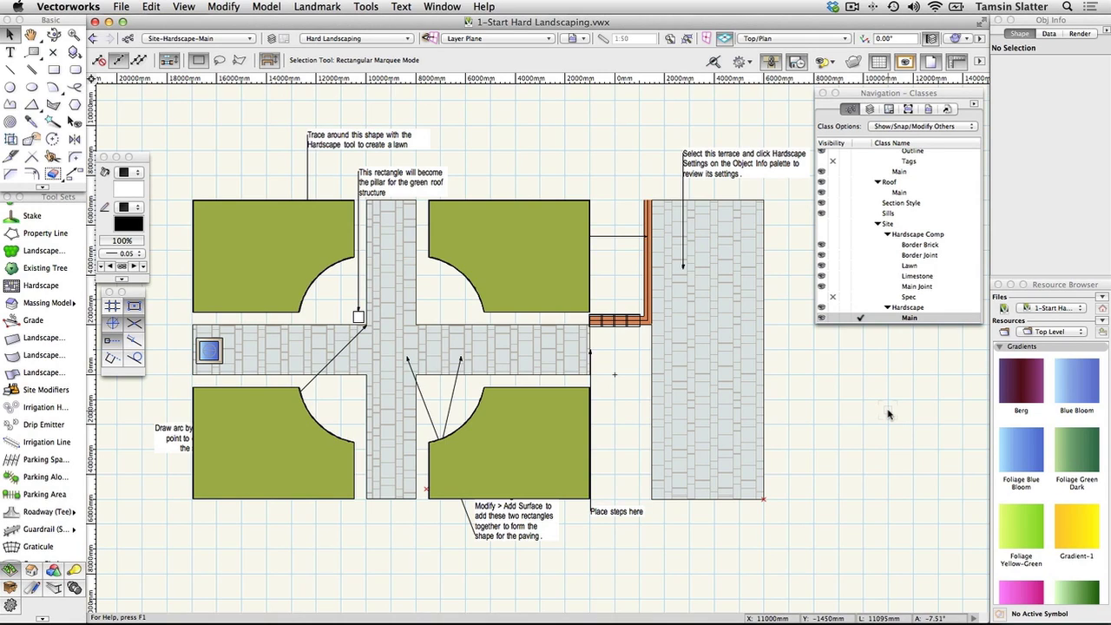
# Scroll up the Navigation–Classes palette to reach the Reports class under Notes
pyautogui.scroll(5, 910, 212)
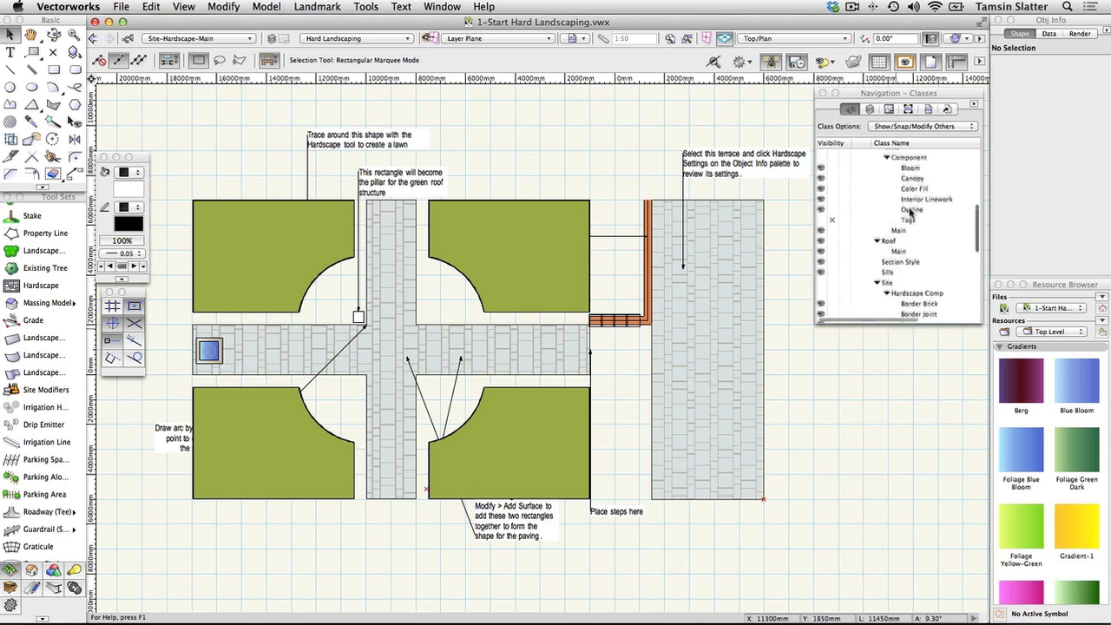
pyautogui.scroll(1, 909, 211)
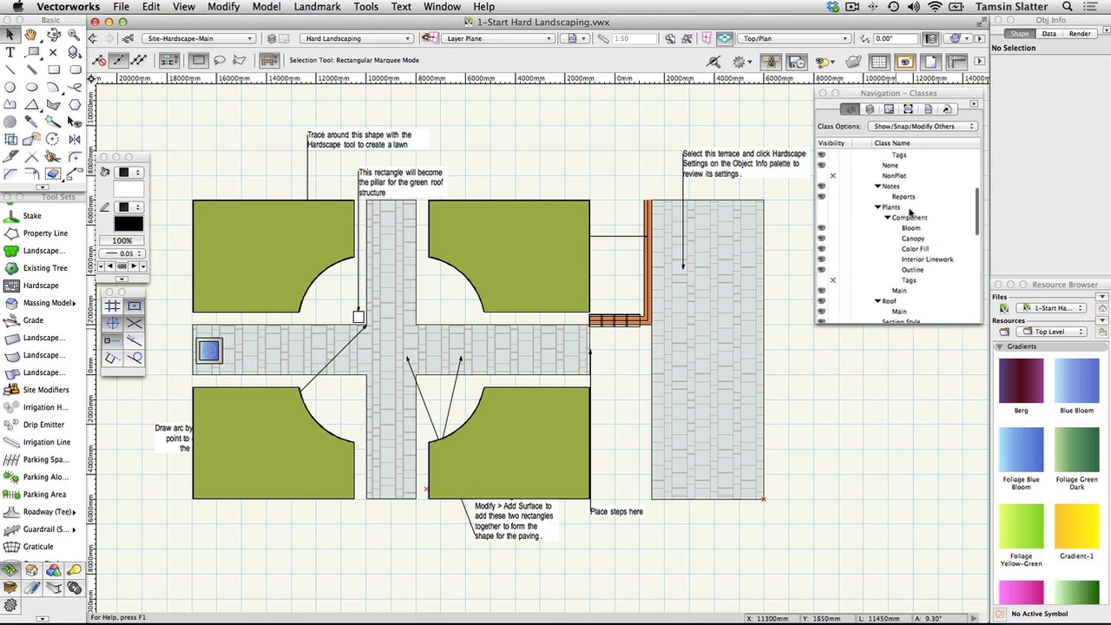
# Make Reports the active class, then select Hardscapes Budget from the Design-Build Sample resources
pyautogui.click(856, 201)
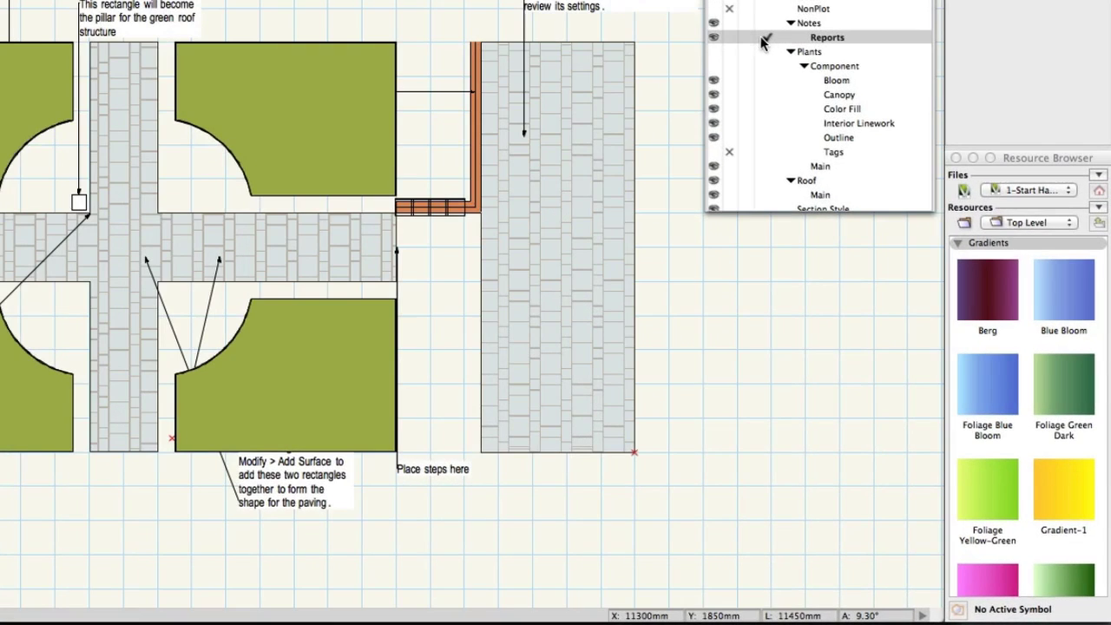
pyautogui.click(1070, 192)
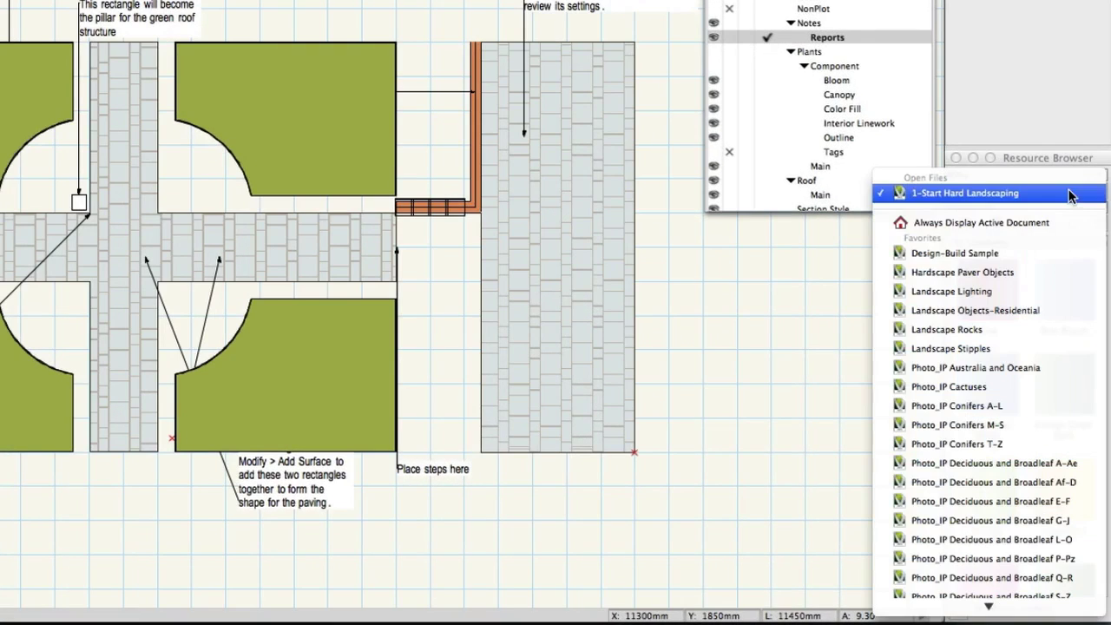
pyautogui.click(1058, 254)
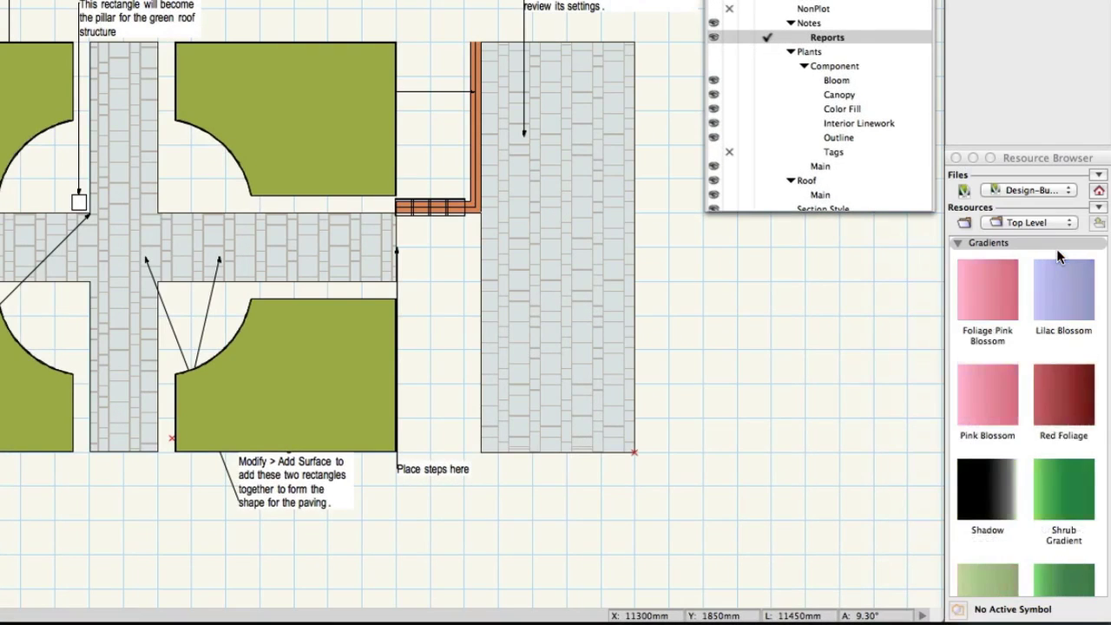
pyautogui.scroll(-20, 1082, 371)
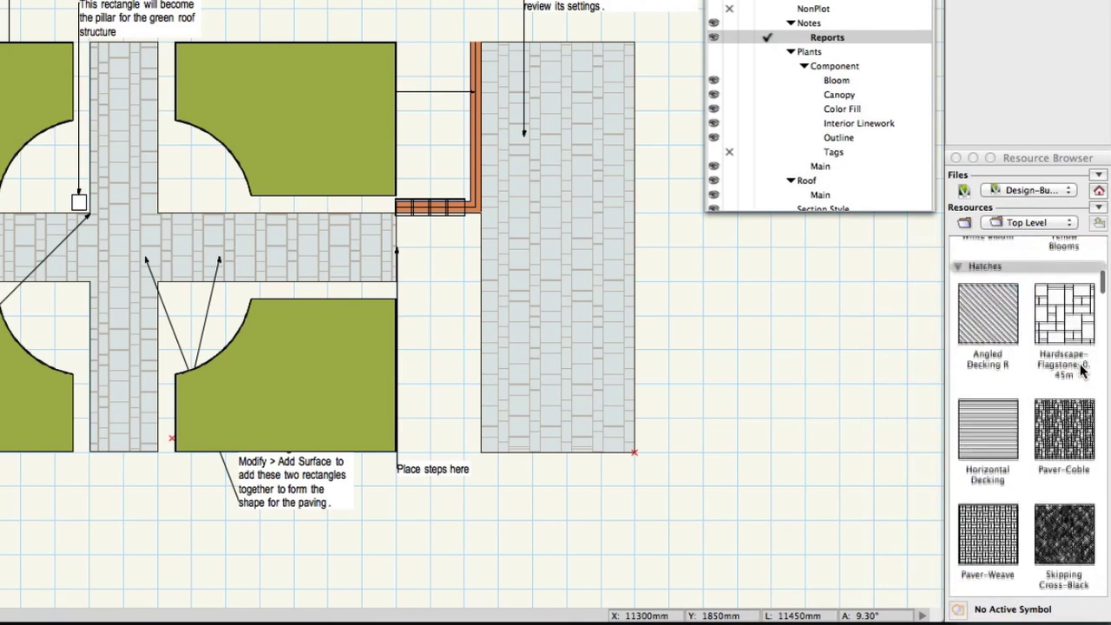
pyautogui.scroll(-15, 1082, 371)
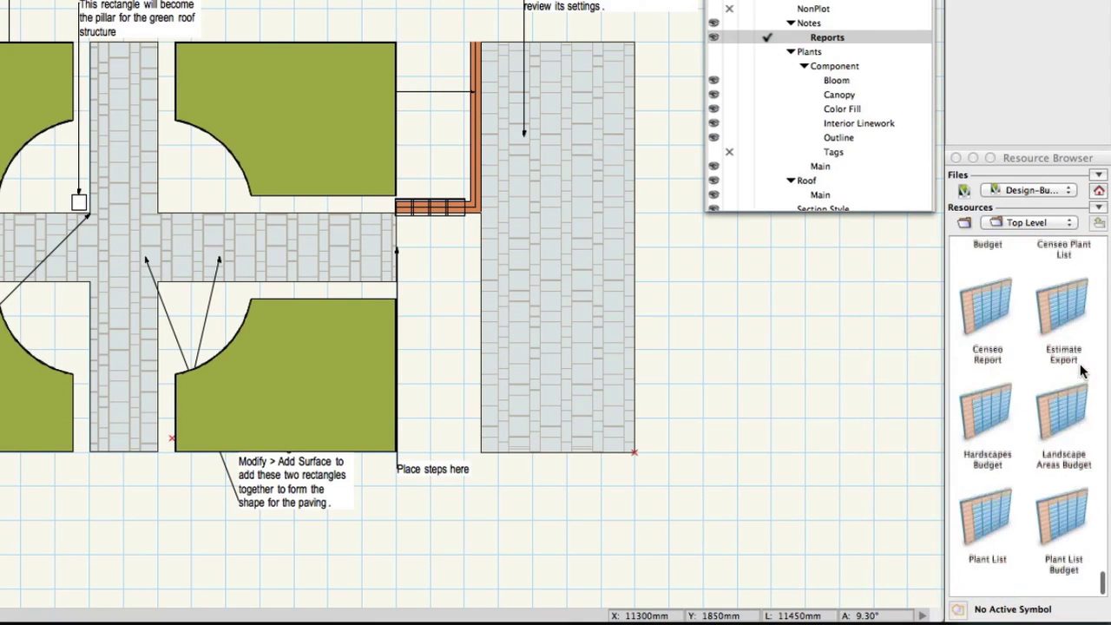
pyautogui.click(993, 418)
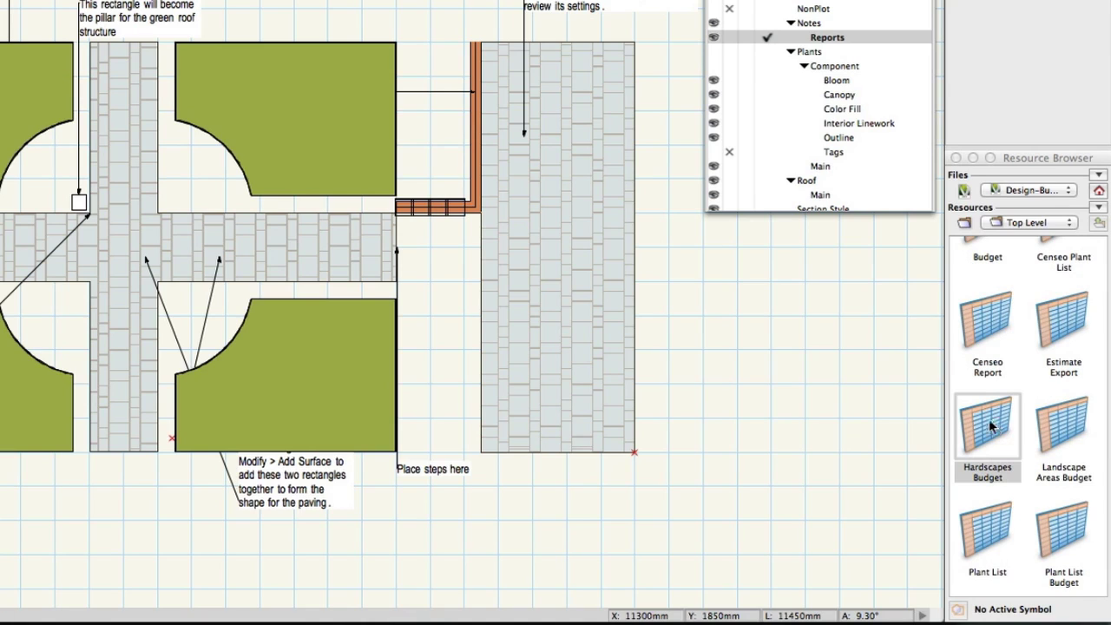
# Drag the Hardscapes Budget worksheet onto the drawing and zoom in on it
pyautogui.moveTo(993, 418)
pyautogui.mouseDown()
pyautogui.moveTo(867, 382)
pyautogui.moveTo(671, 350)
pyautogui.mouseUp()
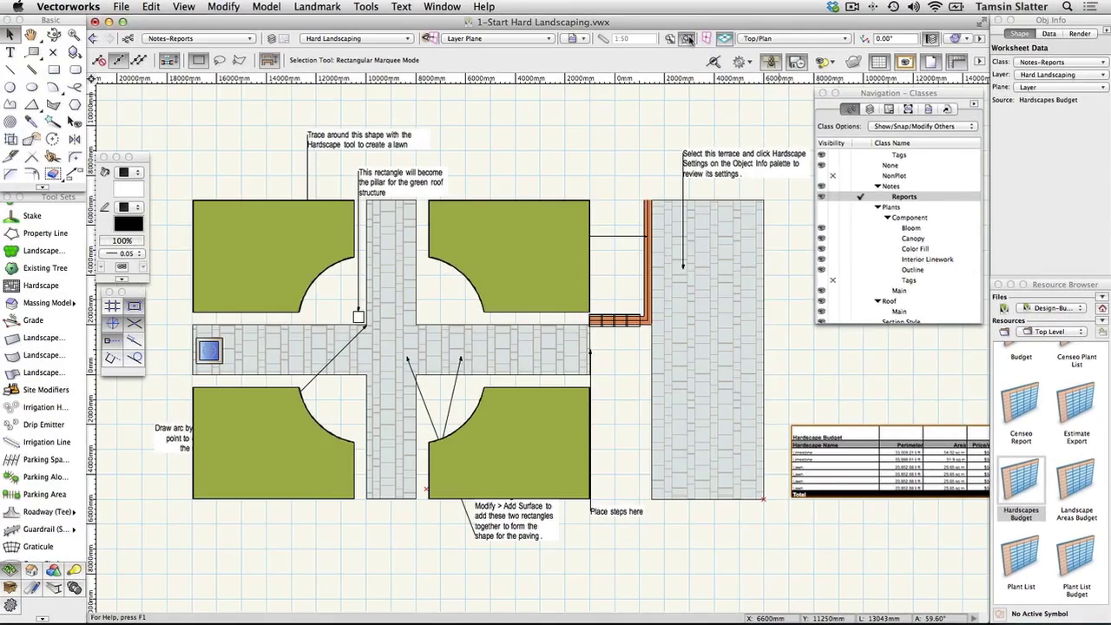
pyautogui.click(686, 39)
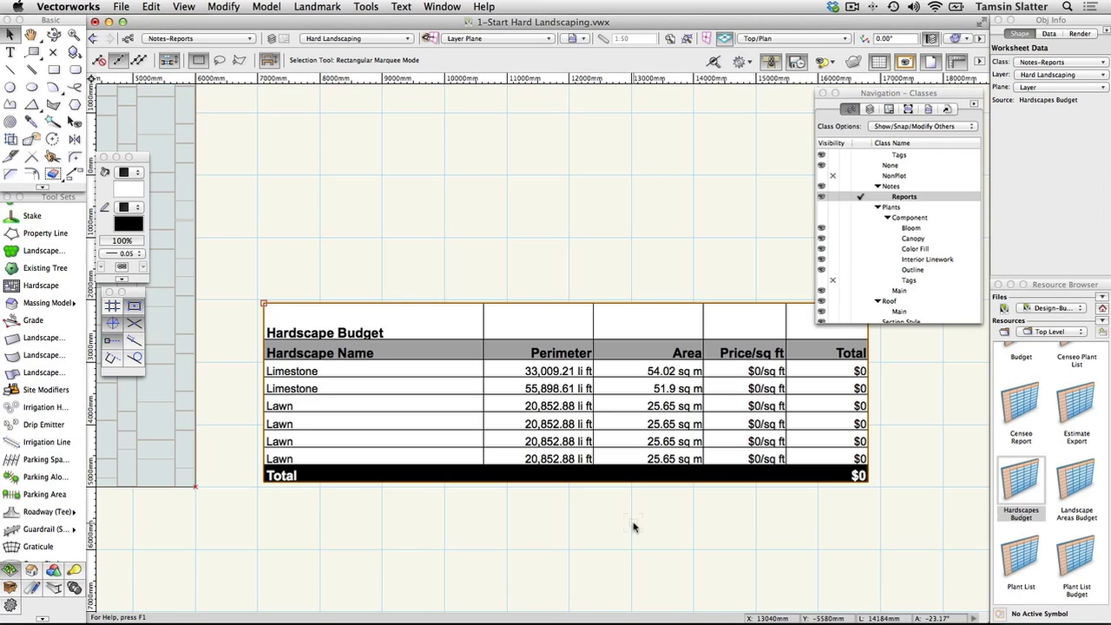
# Open the Hardscapes Budget worksheet, turn on Database Headers, and select cells A3 and B3
pyautogui.doubleClick(633, 477)
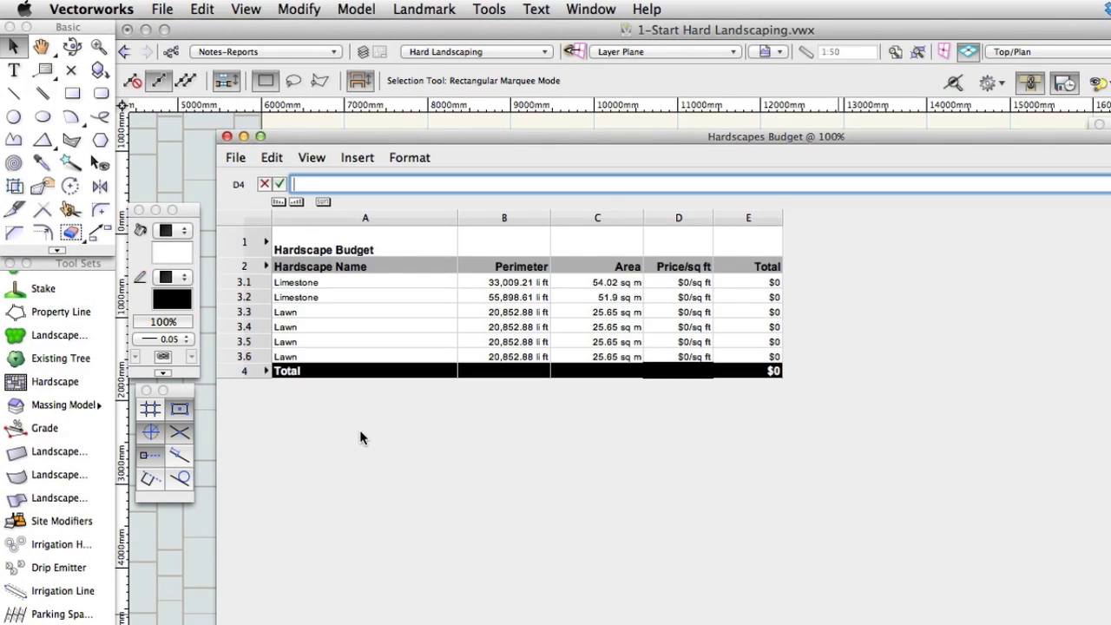
pyautogui.click(314, 164)
pyautogui.click(318, 171)
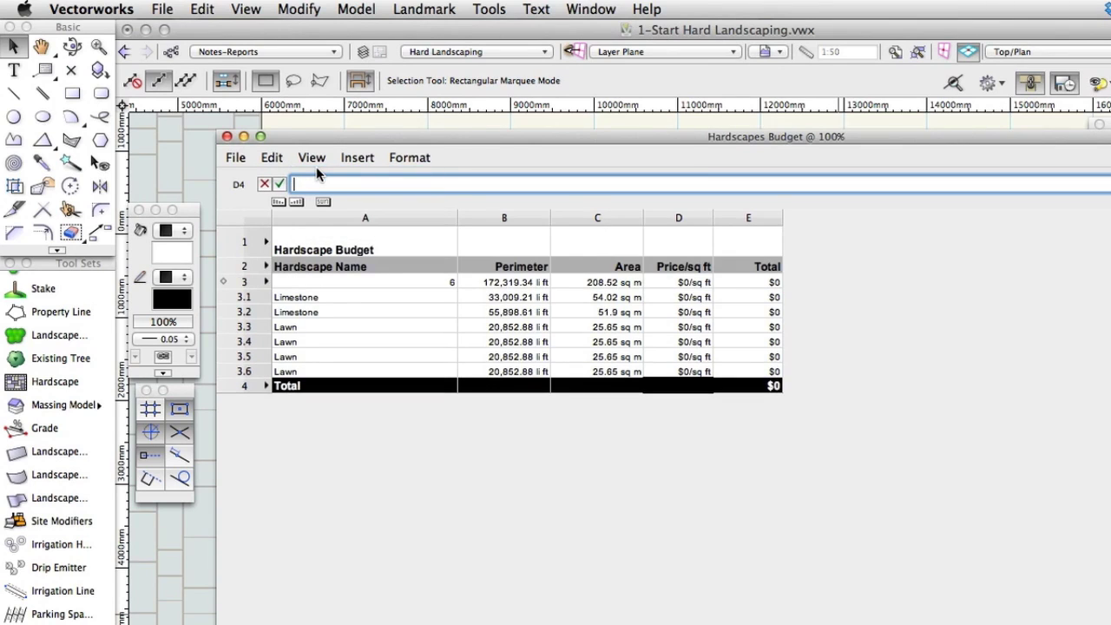
pyautogui.click(369, 285)
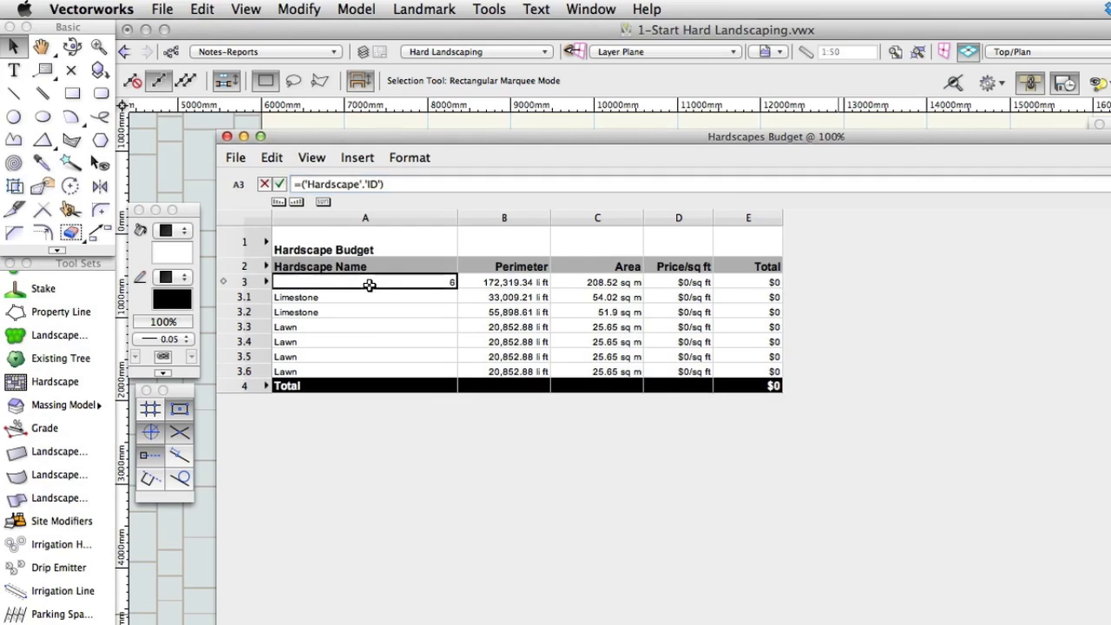
pyautogui.click(499, 284)
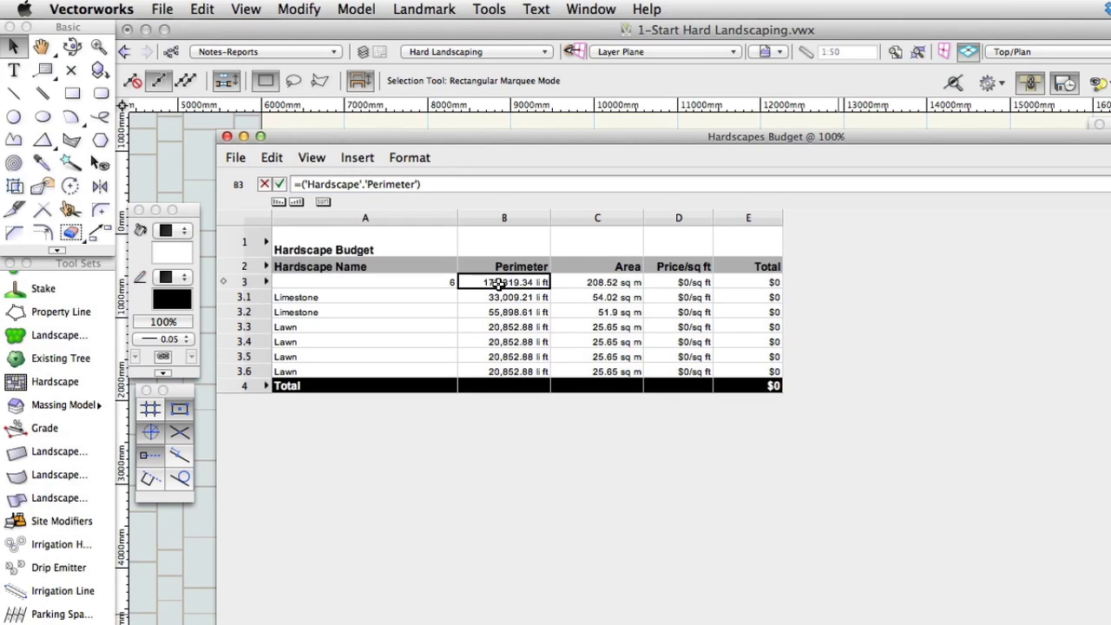
# Change the Perimeter cell B3 number trailer from 'li ft' to 'li m'
pyautogui.click(423, 161)
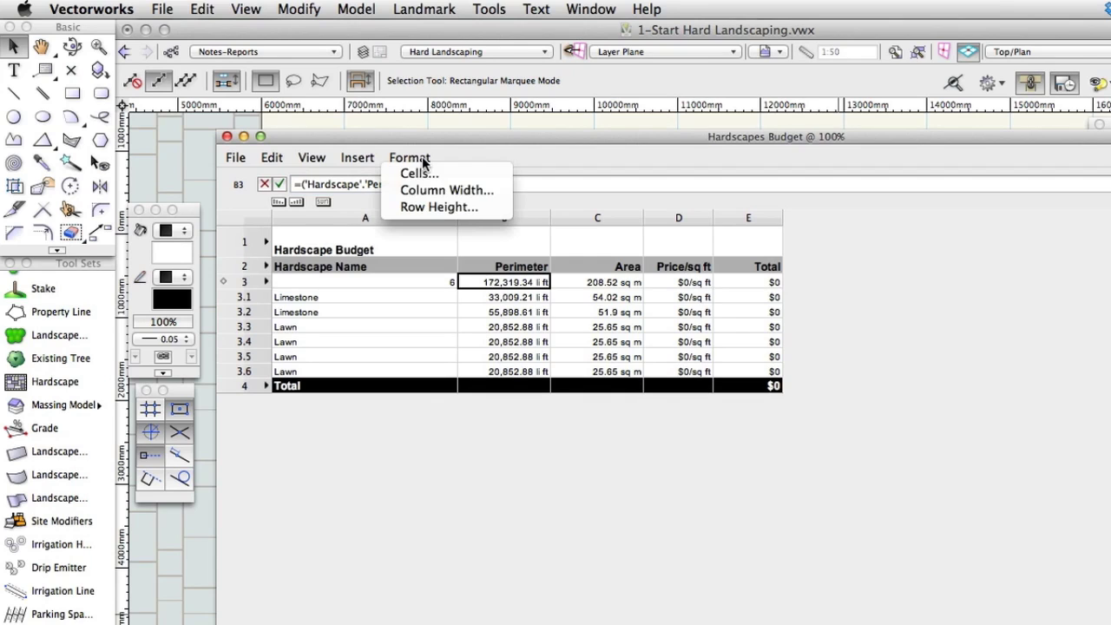
pyautogui.click(422, 174)
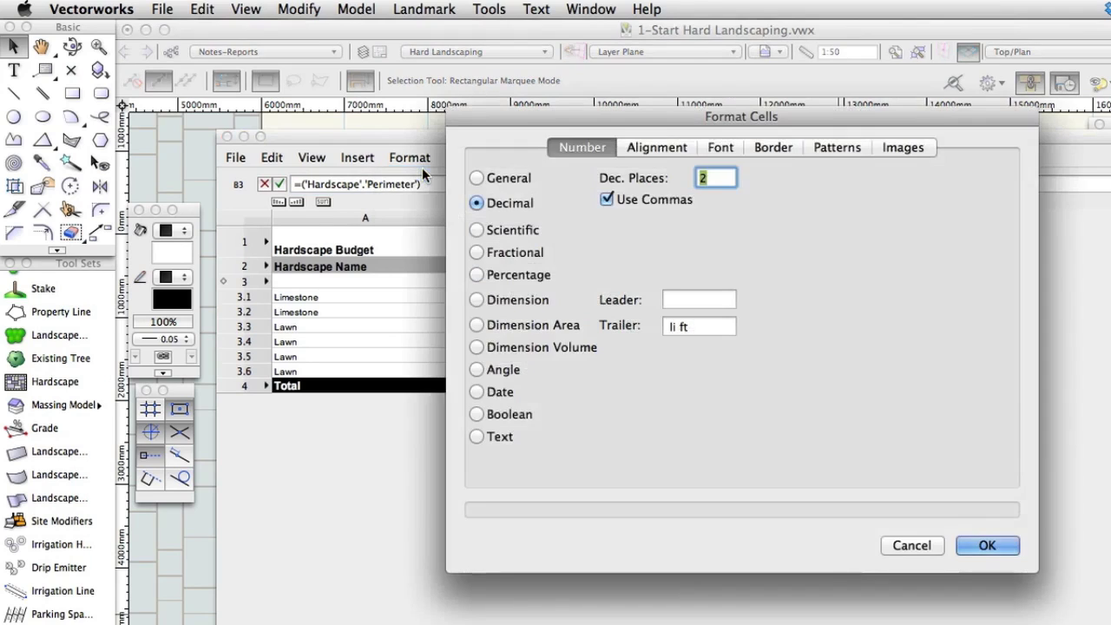
pyautogui.click(704, 327)
pyautogui.press('BackSpace')
pyautogui.press('BackSpace')
pyautogui.write('m')
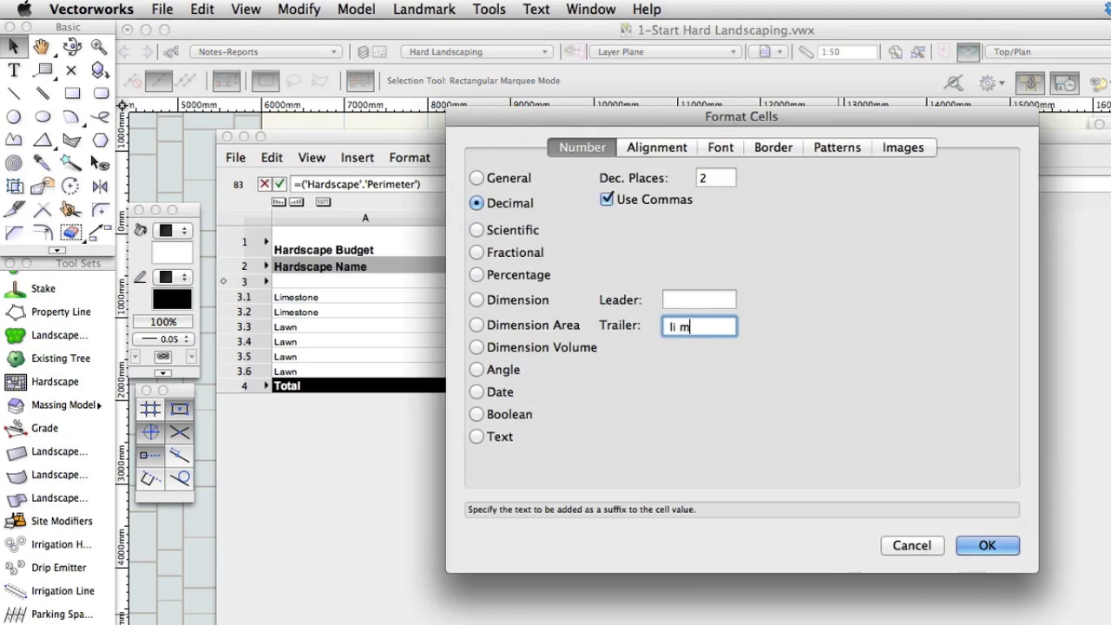
pyautogui.click(986, 547)
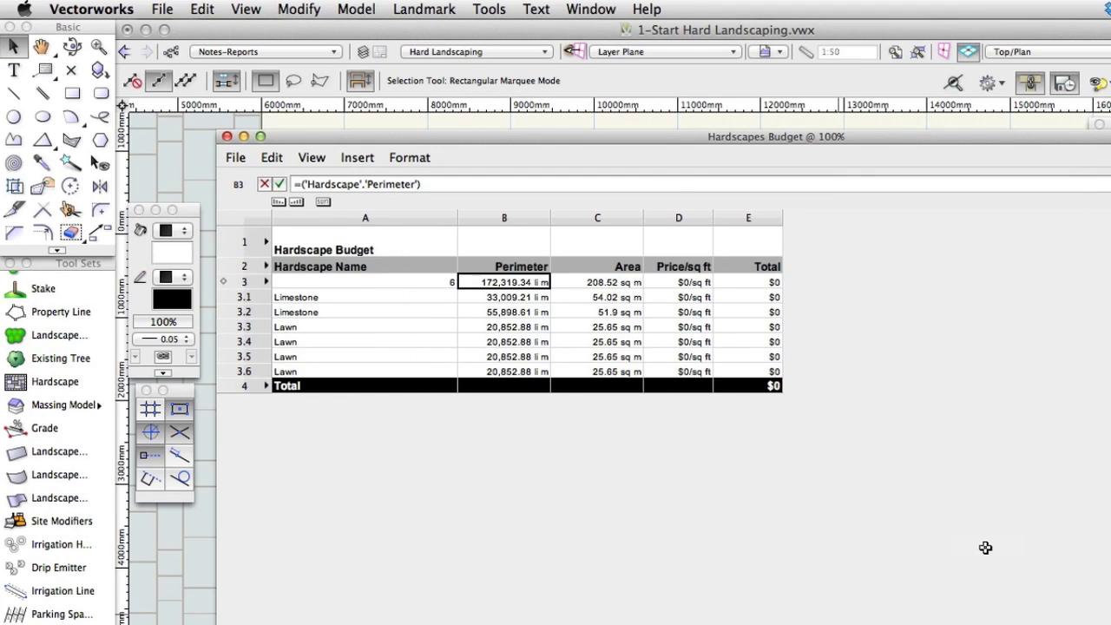
# Format the price cell D3 with a £ leader and a '/sq m' trailer
pyautogui.click(706, 283)
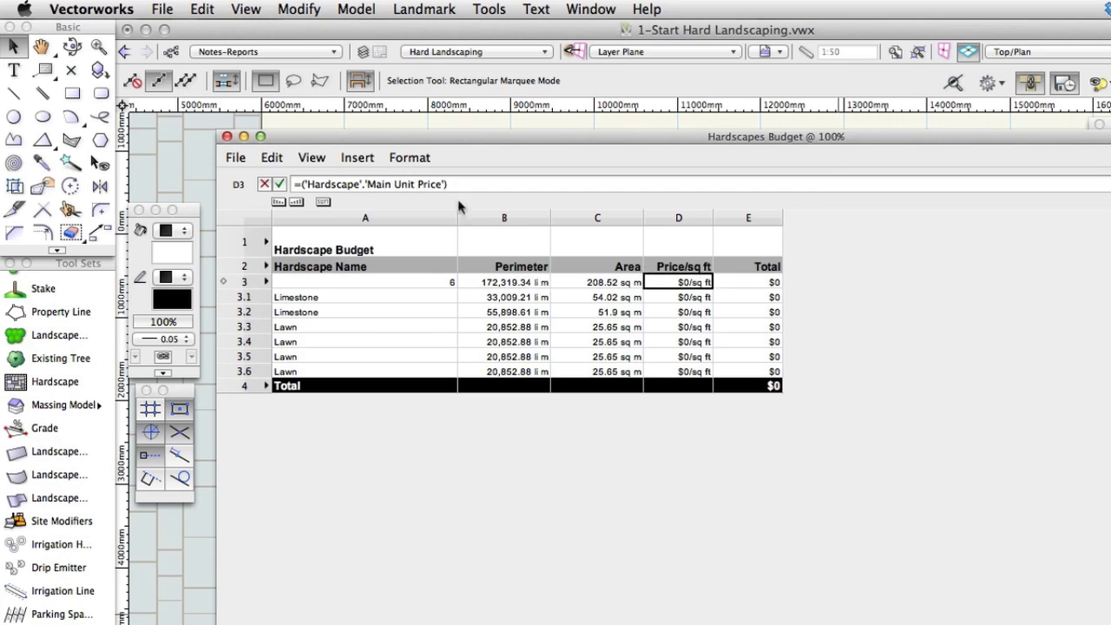
pyautogui.click(414, 158)
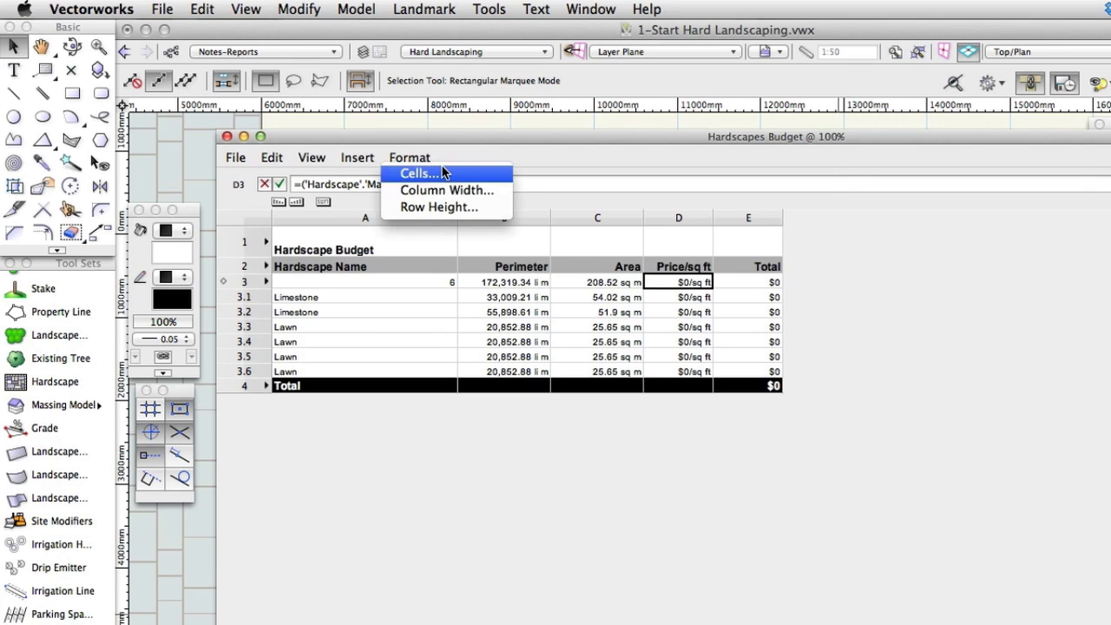
pyautogui.click(442, 174)
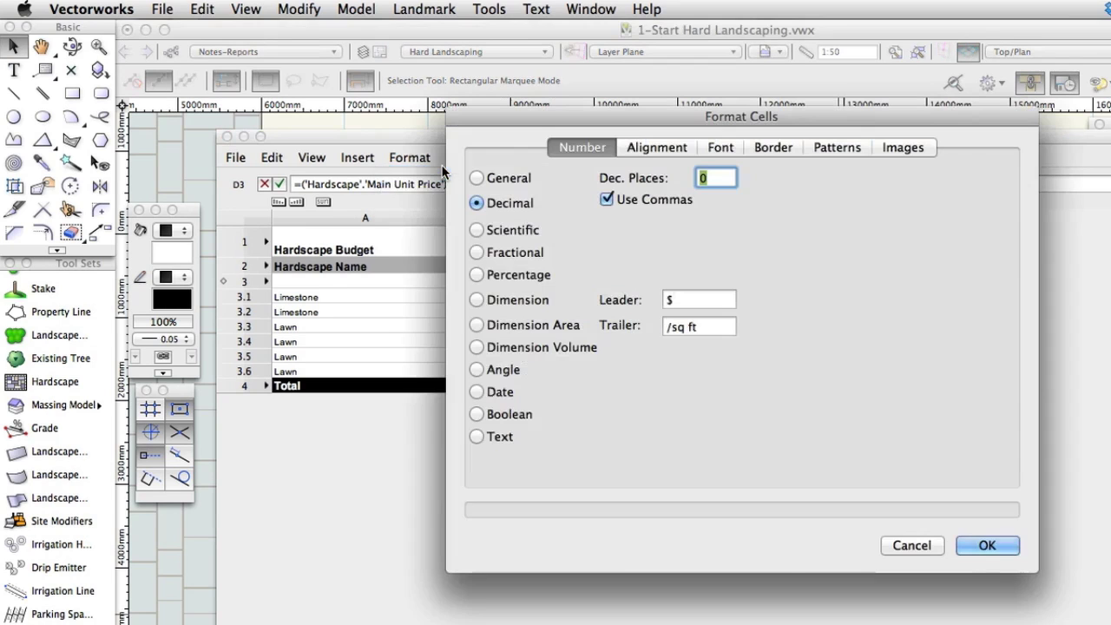
pyautogui.doubleClick(673, 300)
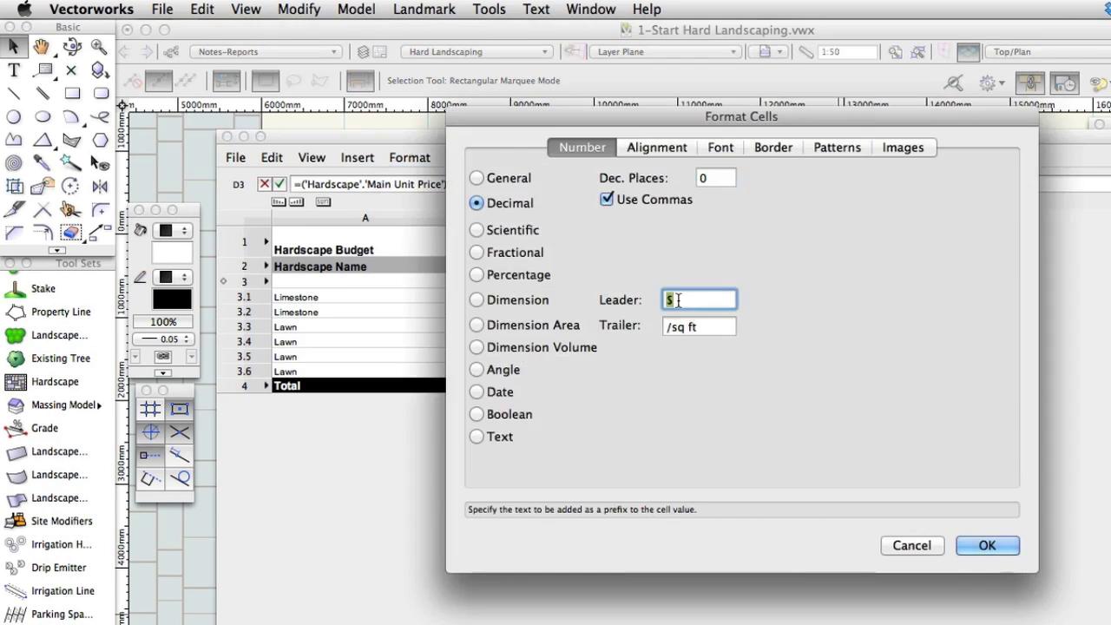
pyautogui.write('£')
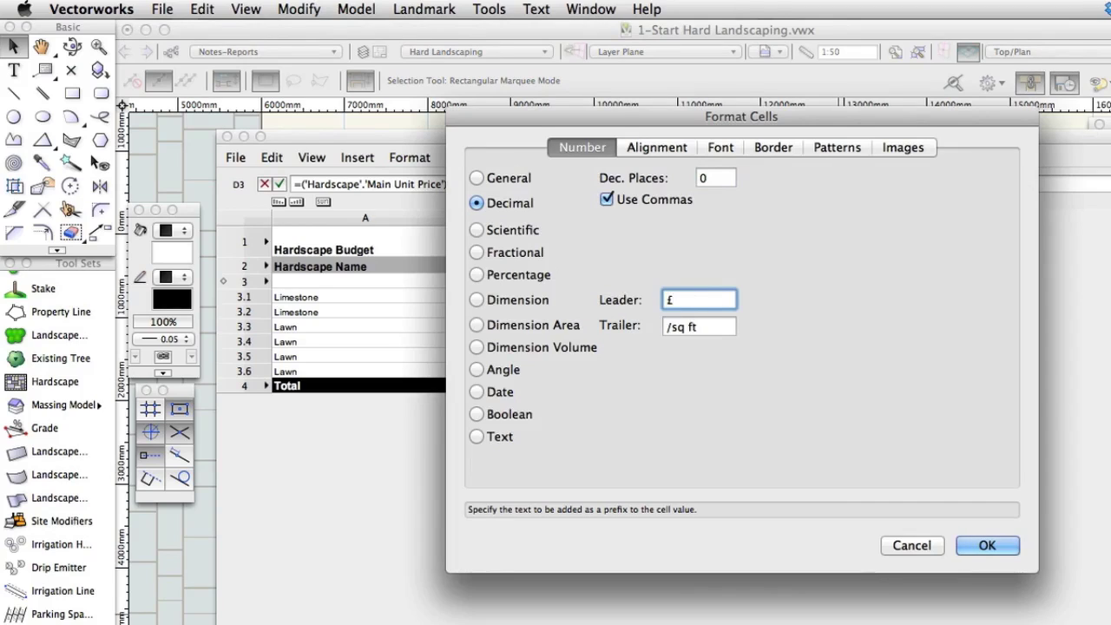
pyautogui.click(715, 327)
pyautogui.press('BackSpace')
pyautogui.press('BackSpace')
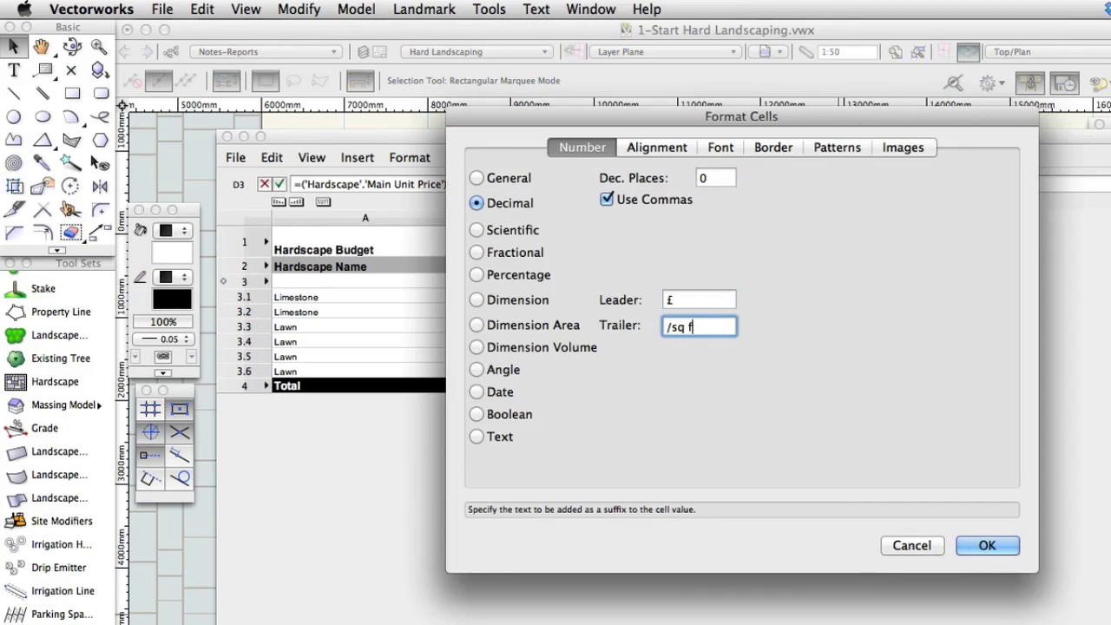
pyautogui.write('m')
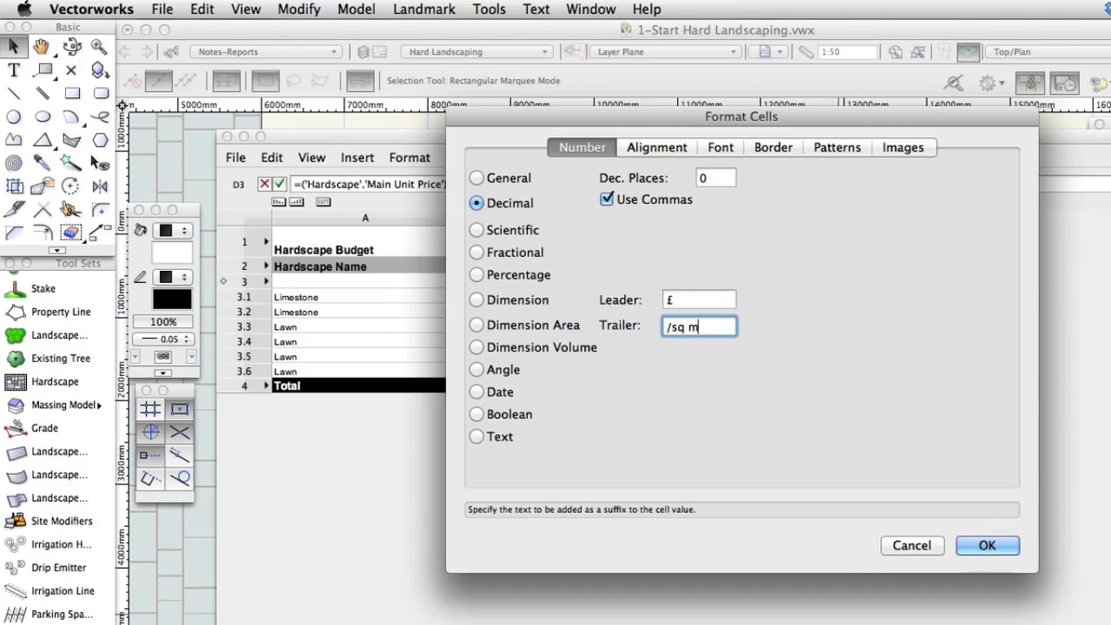
pyautogui.click(988, 544)
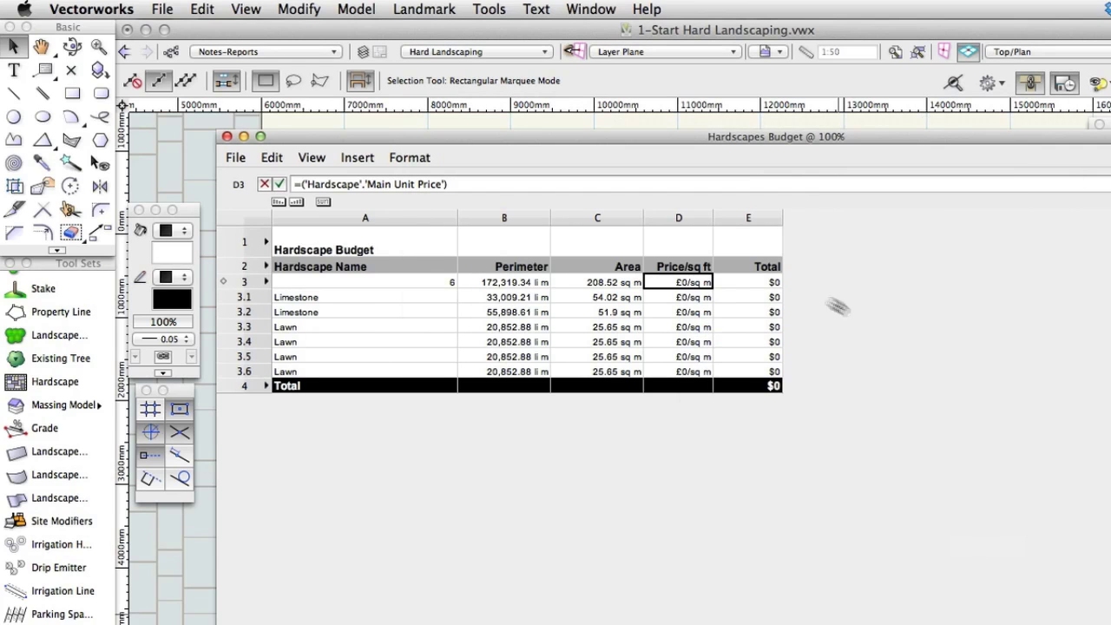
# Change the Total cell E3's leader from $ to £
pyautogui.click(762, 282)
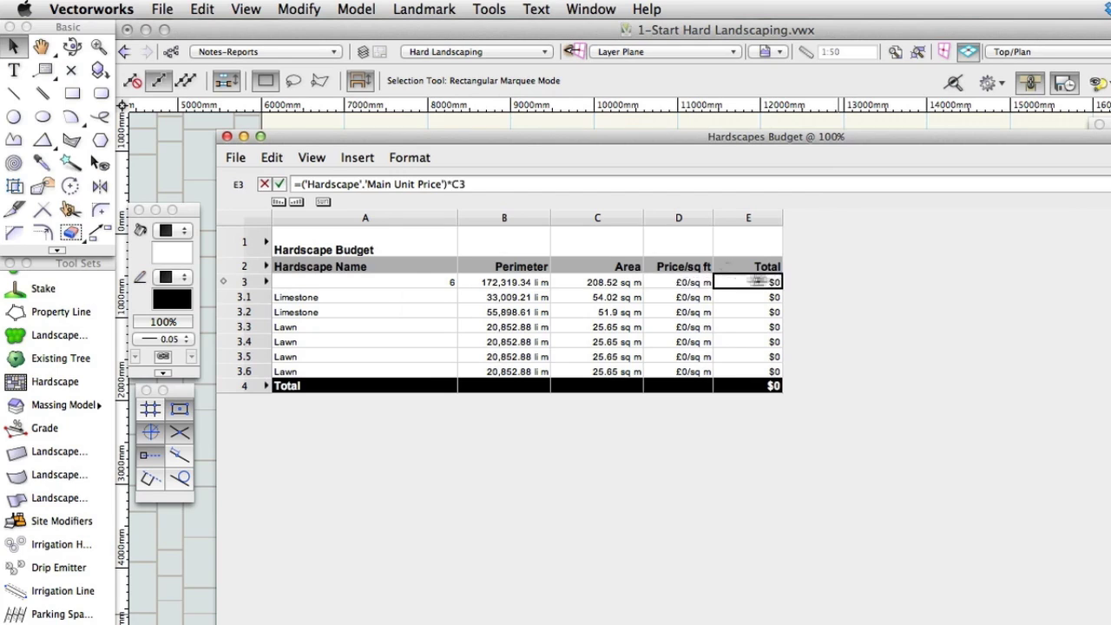
pyautogui.click(415, 159)
pyautogui.click(418, 176)
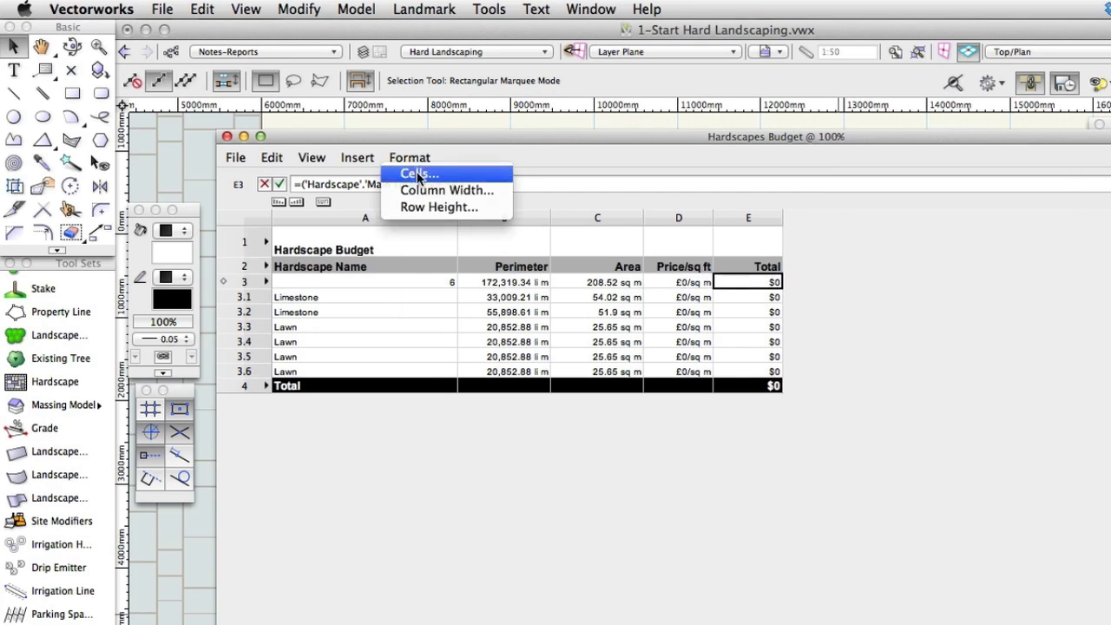
pyautogui.doubleClick(671, 301)
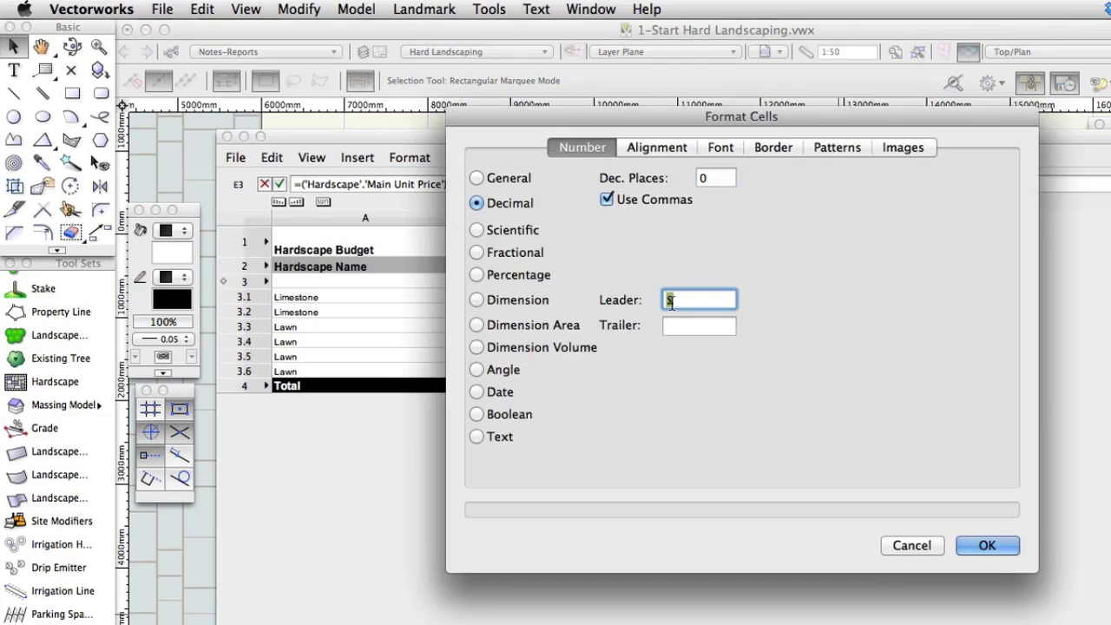
pyautogui.write('£')
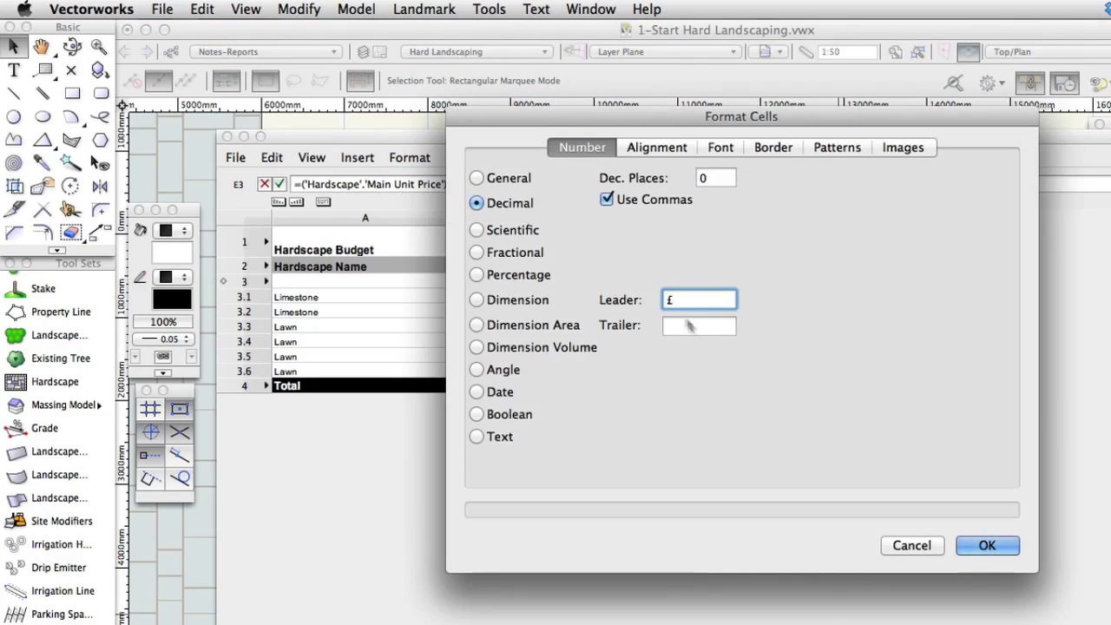
pyautogui.click(988, 545)
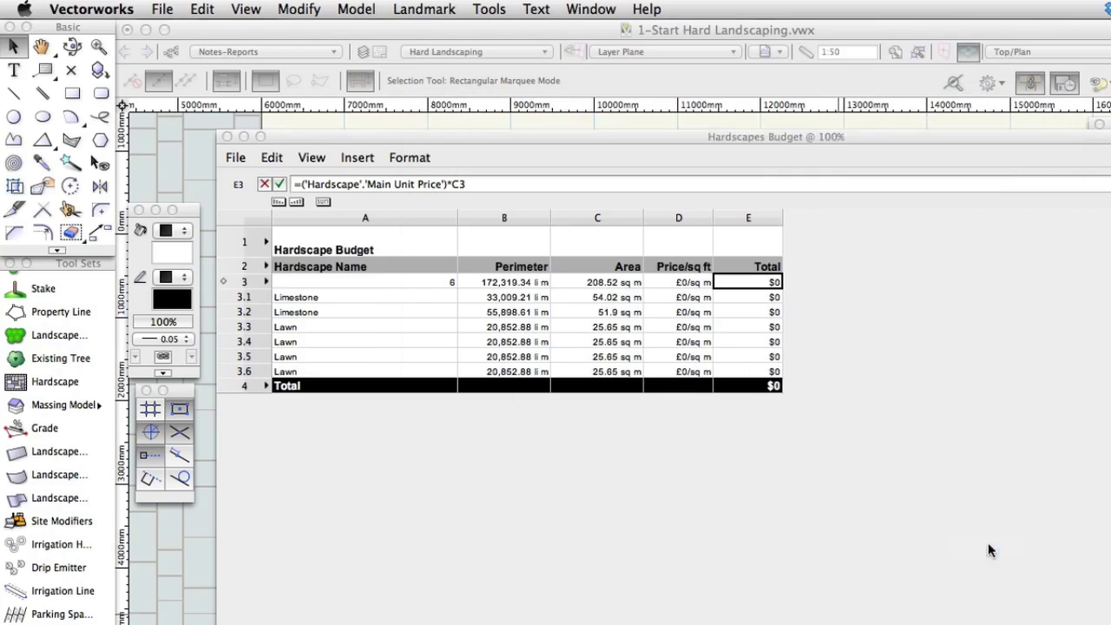
# Change the grand total cell E4's leader from $ to £
pyautogui.click(760, 386)
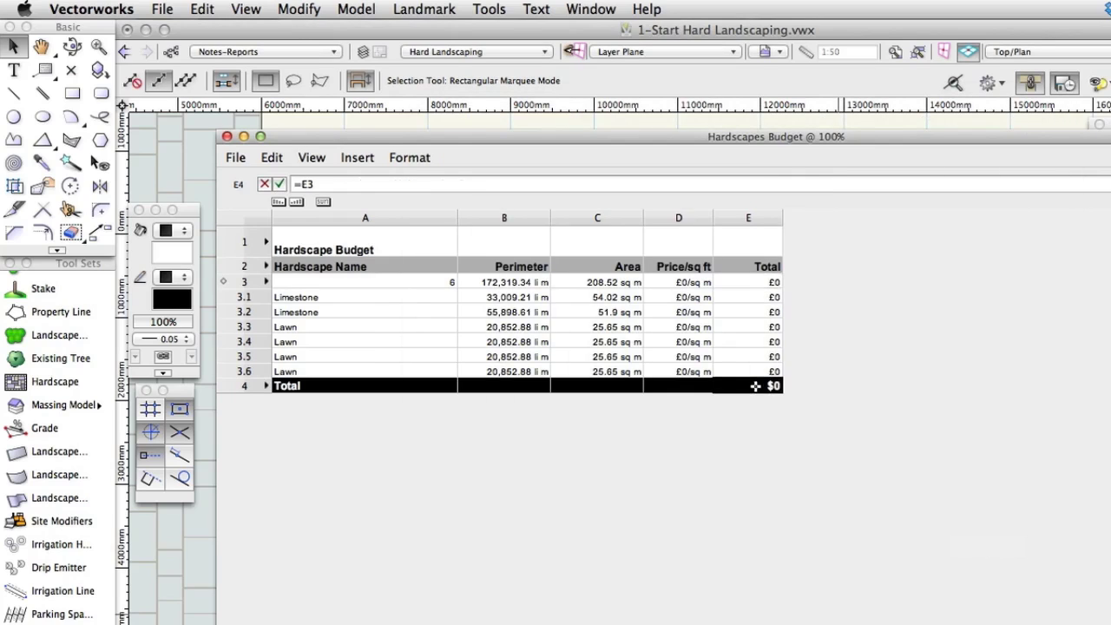
pyautogui.click(420, 158)
pyautogui.click(421, 174)
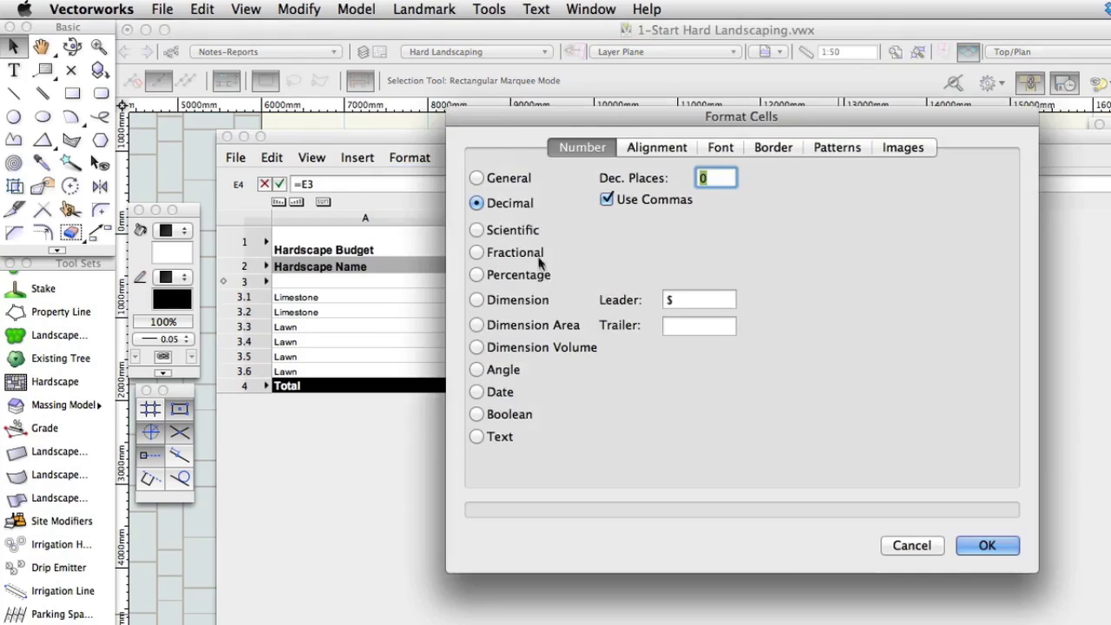
pyautogui.doubleClick(673, 297)
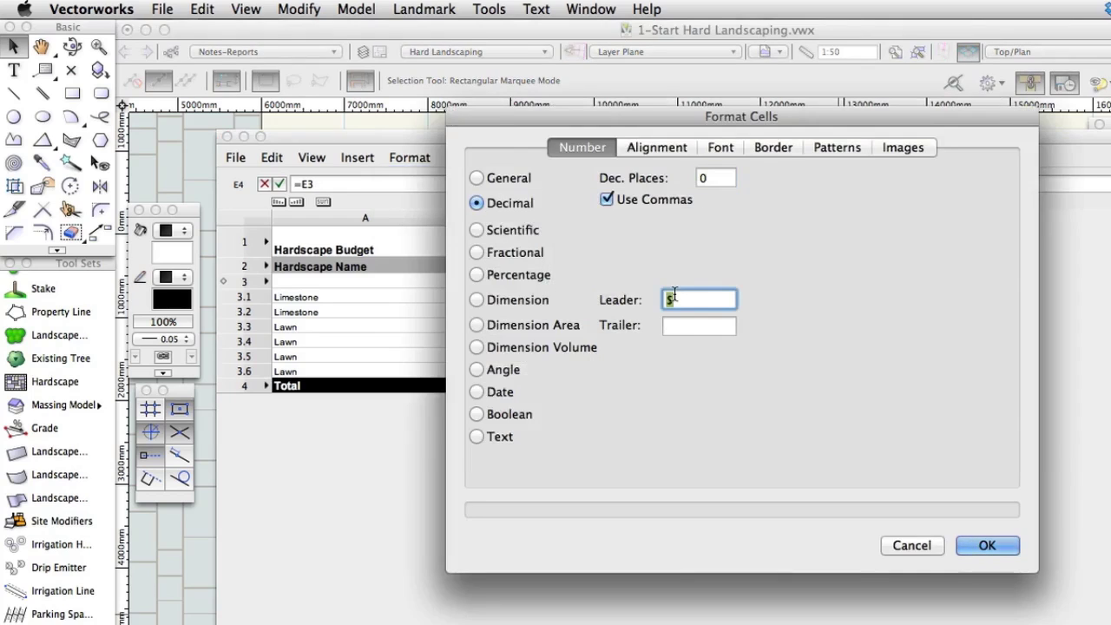
pyautogui.press('BackSpace')
pyautogui.write('£')
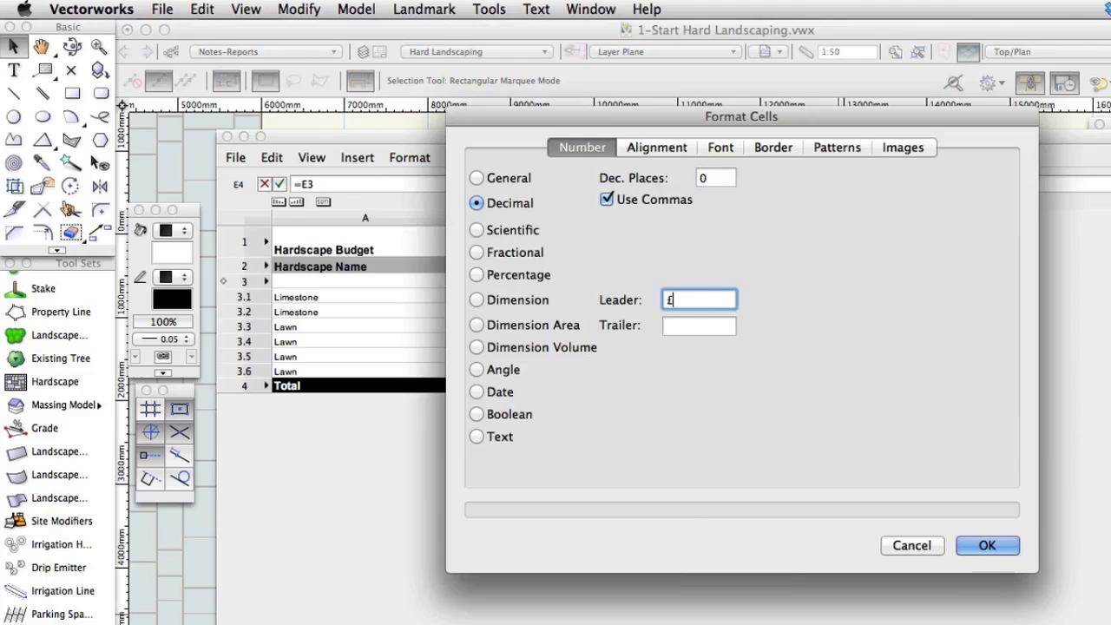
pyautogui.click(986, 543)
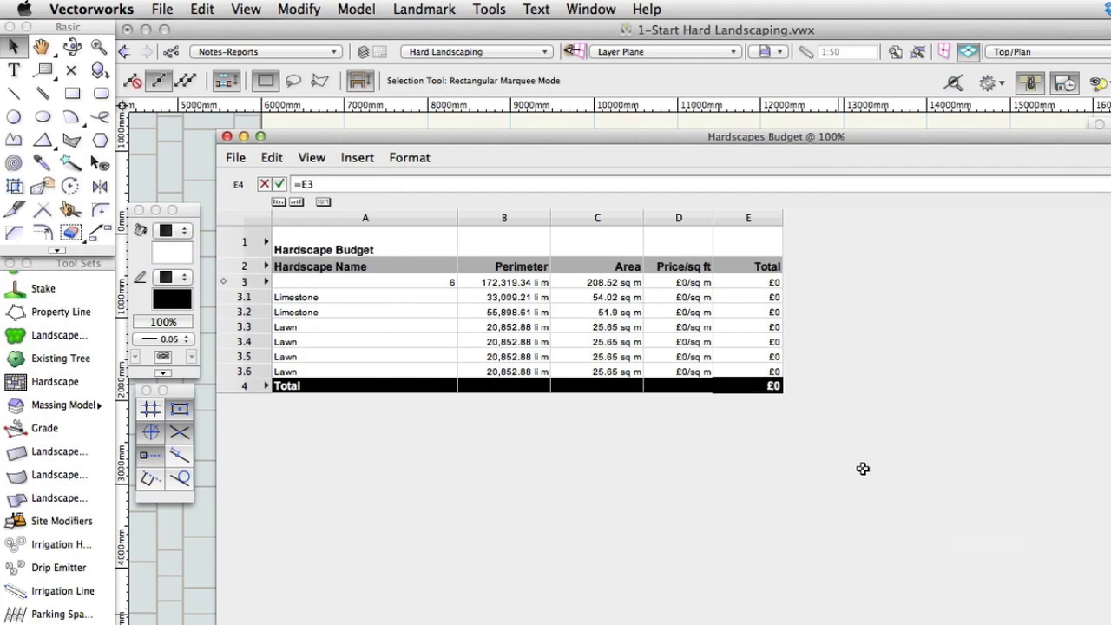
# Edit heading cell D2 from 'Price/sq ft' to 'Price/sq m'
pyautogui.click(692, 267)
pyautogui.click(373, 186)
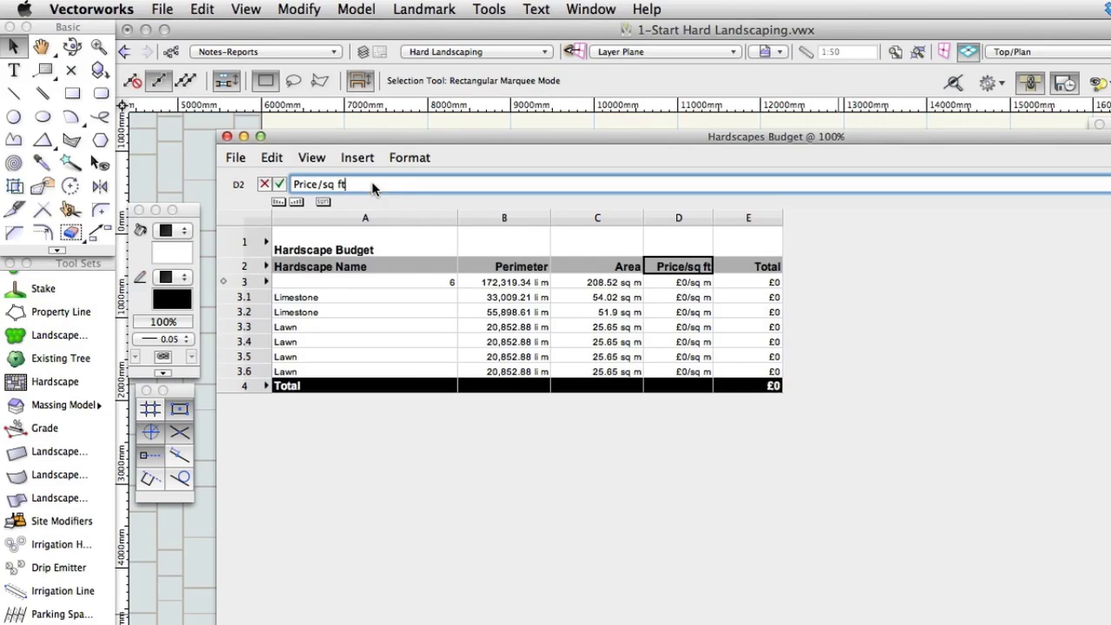
pyautogui.press('BackSpace')
pyautogui.press('BackSpace')
pyautogui.write('m')
pyautogui.press('Return')
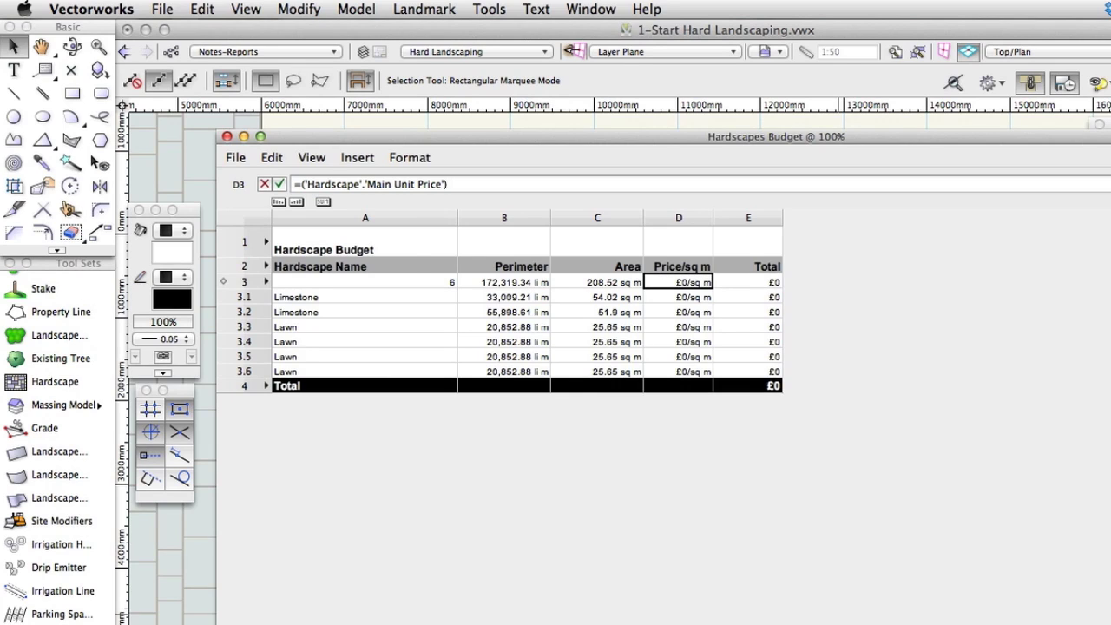
# Enter 50 as the price in cell D3.1 for the first Limestone row
pyautogui.click(690, 296)
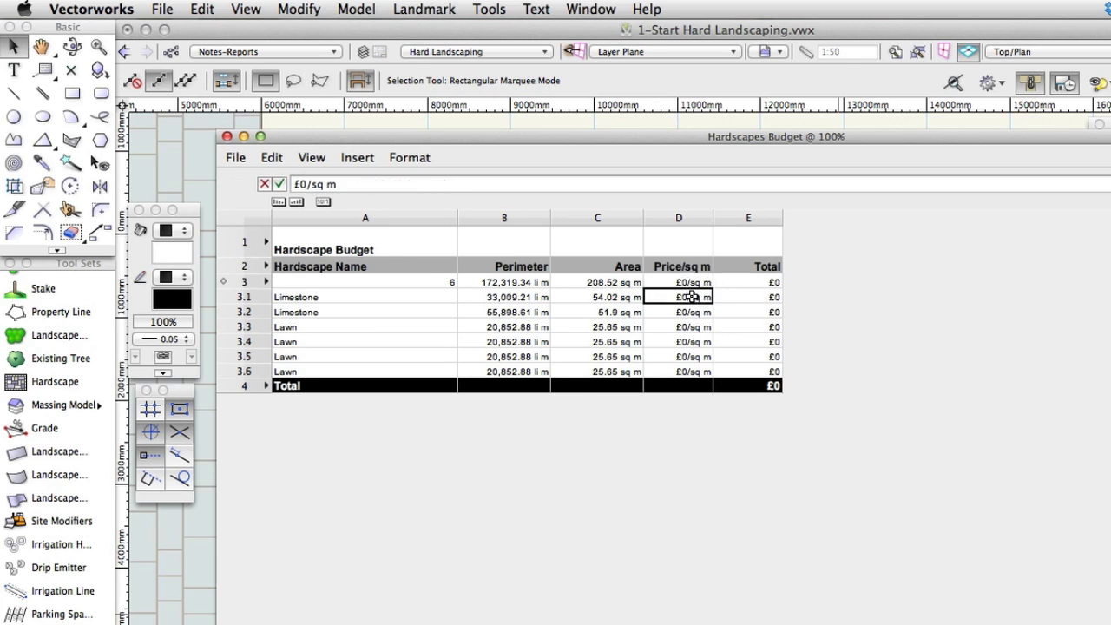
pyautogui.doubleClick(360, 187)
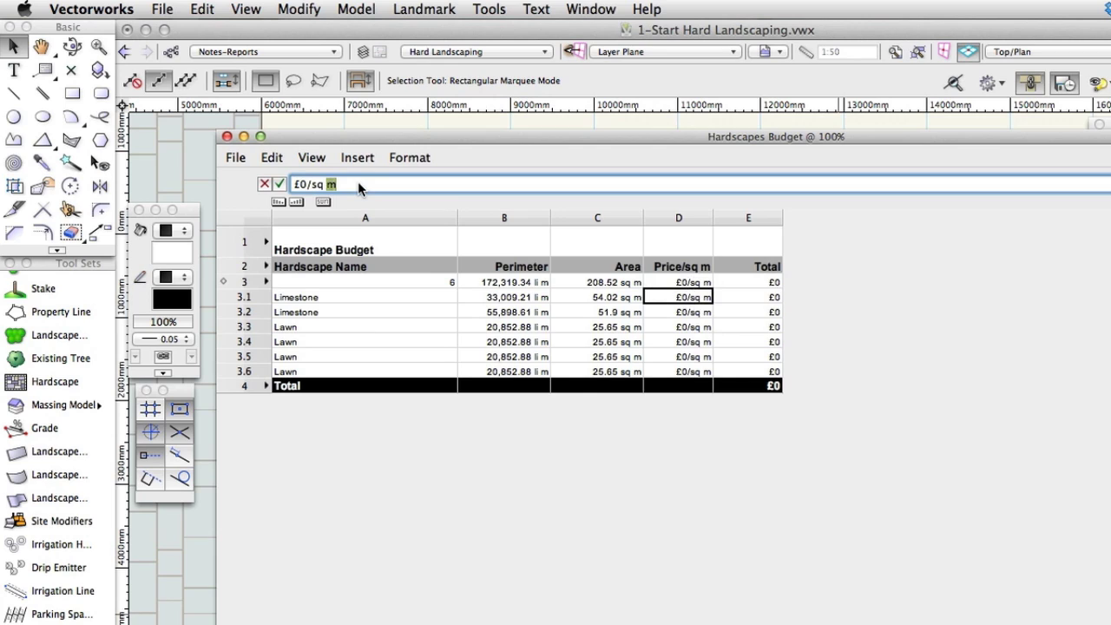
pyautogui.tripleClick(360, 187)
pyautogui.write('50')
pyautogui.press('Return')
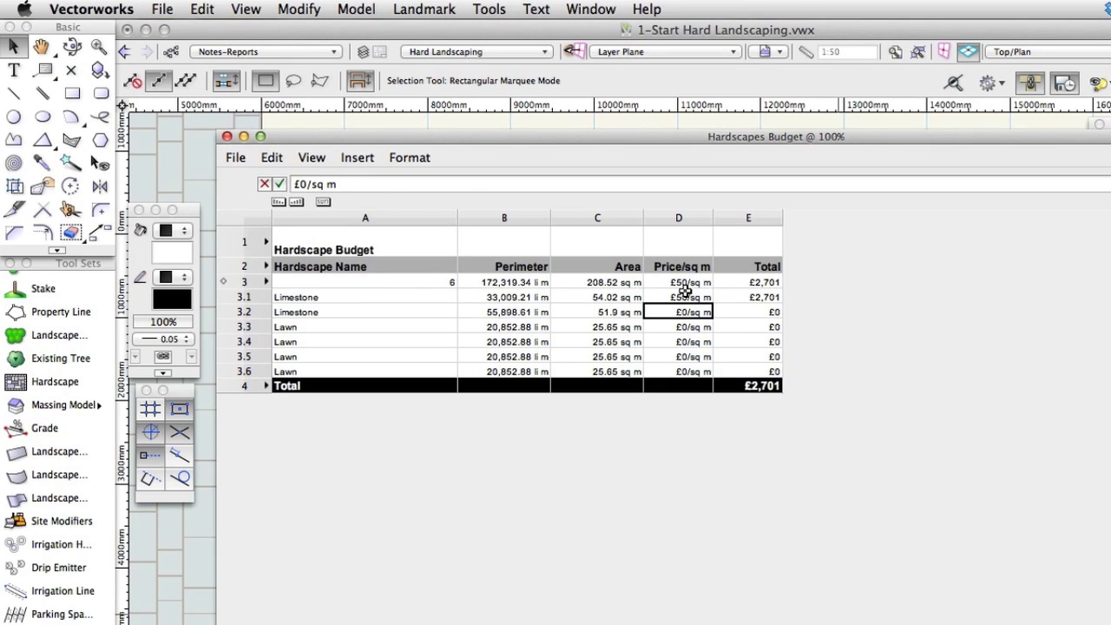
# Turn off Database Headers and clear the column D selection
pyautogui.click(313, 160)
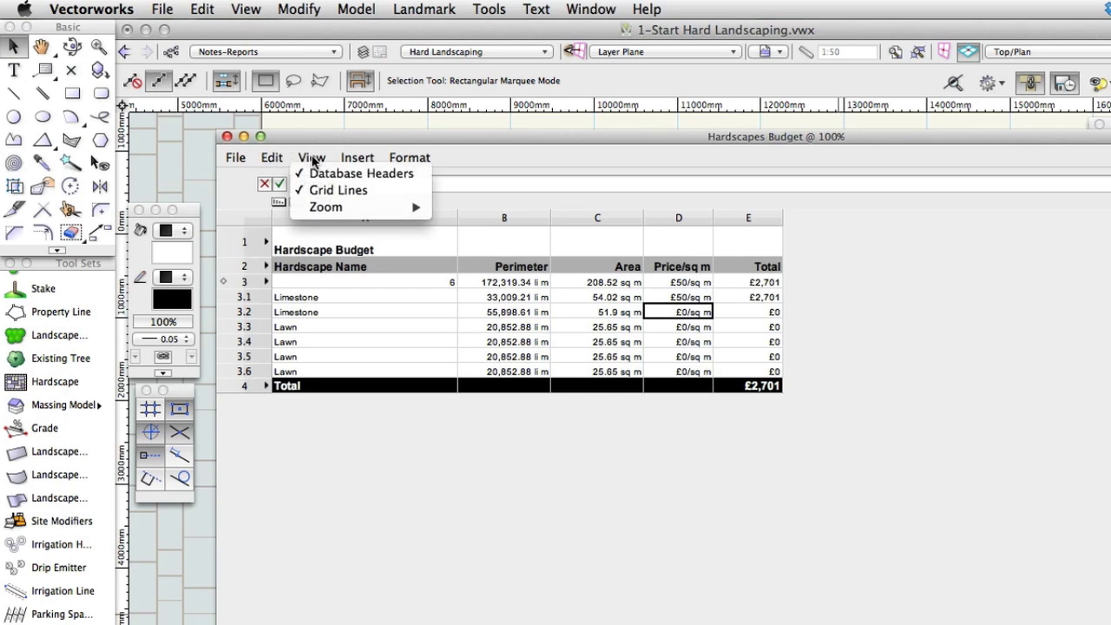
pyautogui.click(315, 173)
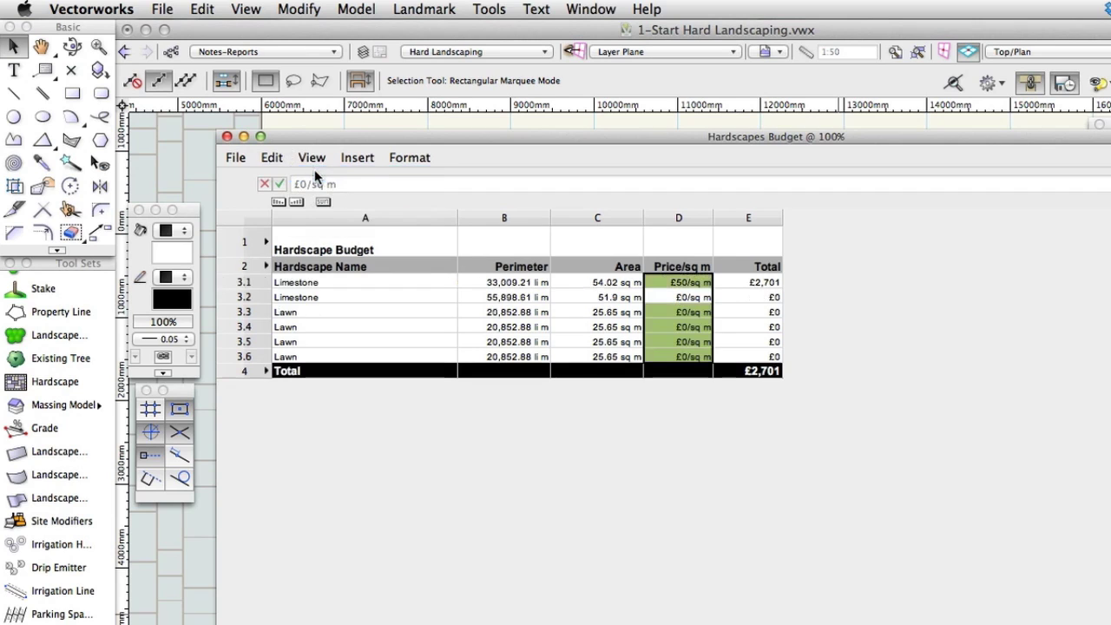
pyautogui.click(683, 355)
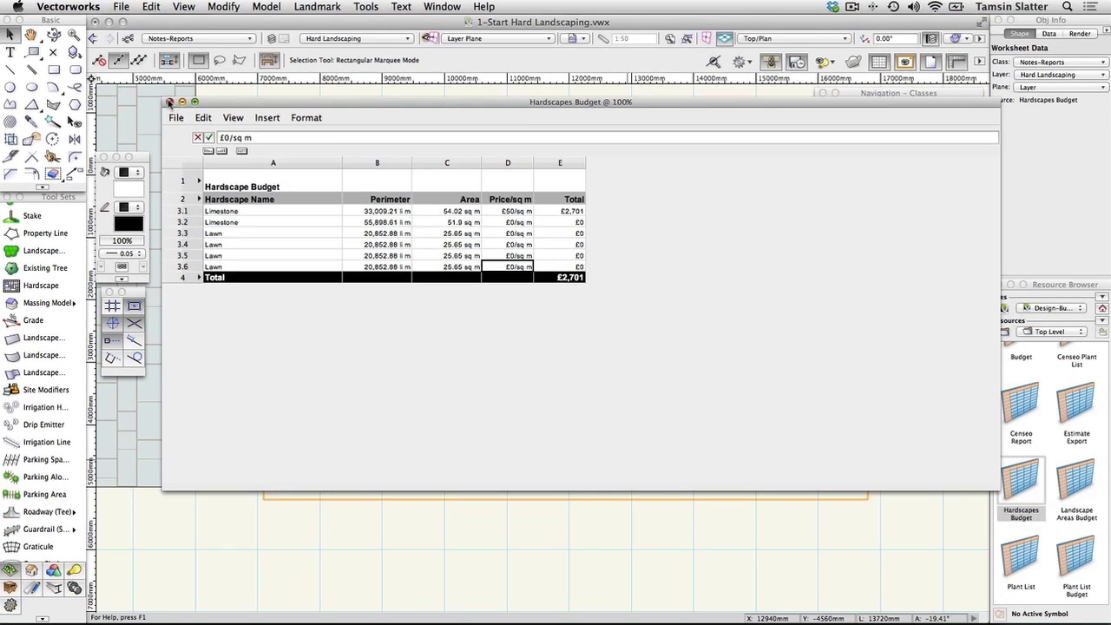
# Close the worksheet window, delete the worksheet from the drawing, and fit the plan in view
pyautogui.click(169, 101)
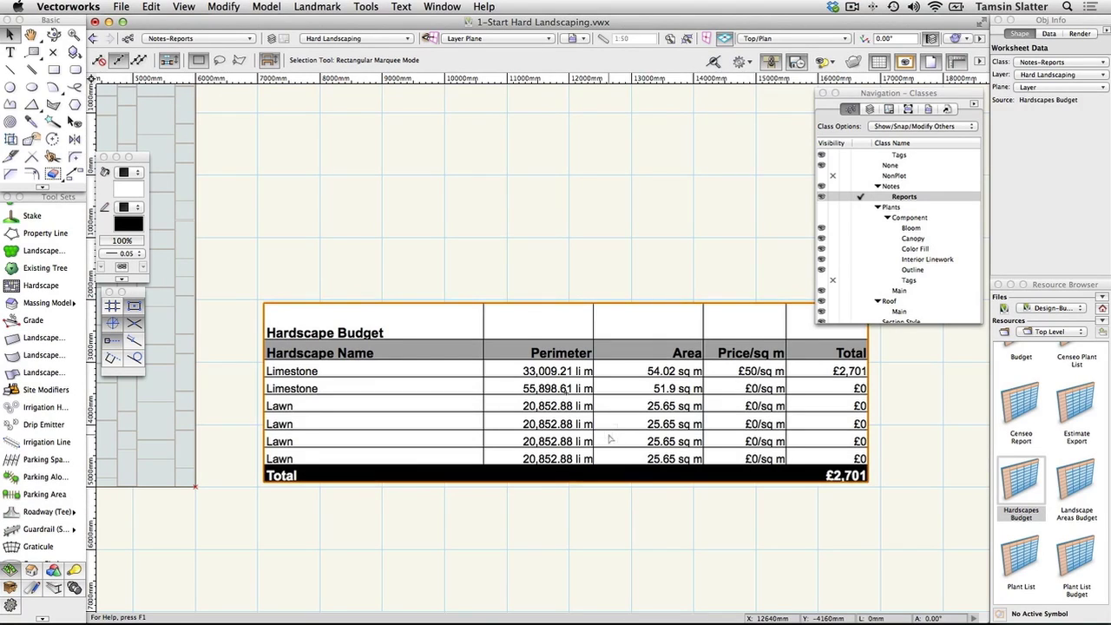
pyautogui.press('Delete')
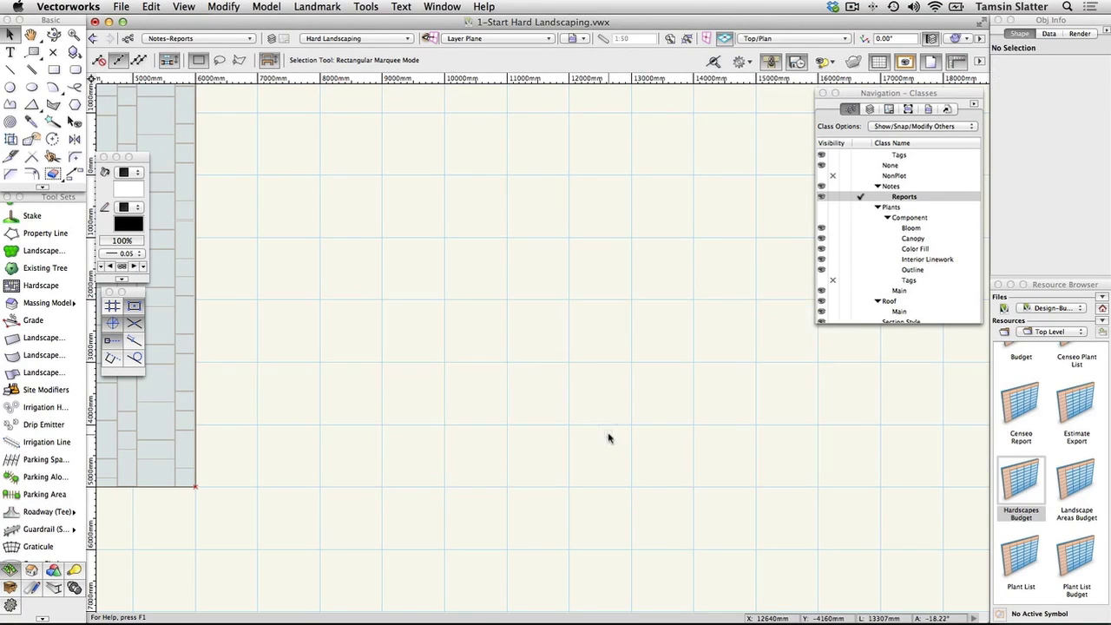
pyautogui.click(685, 41)
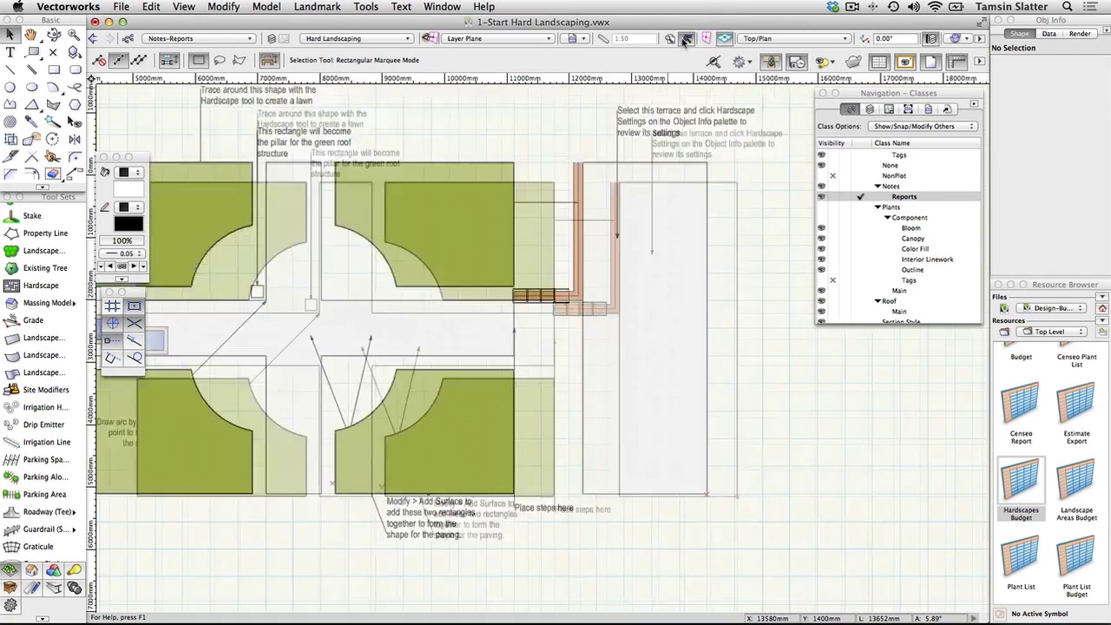